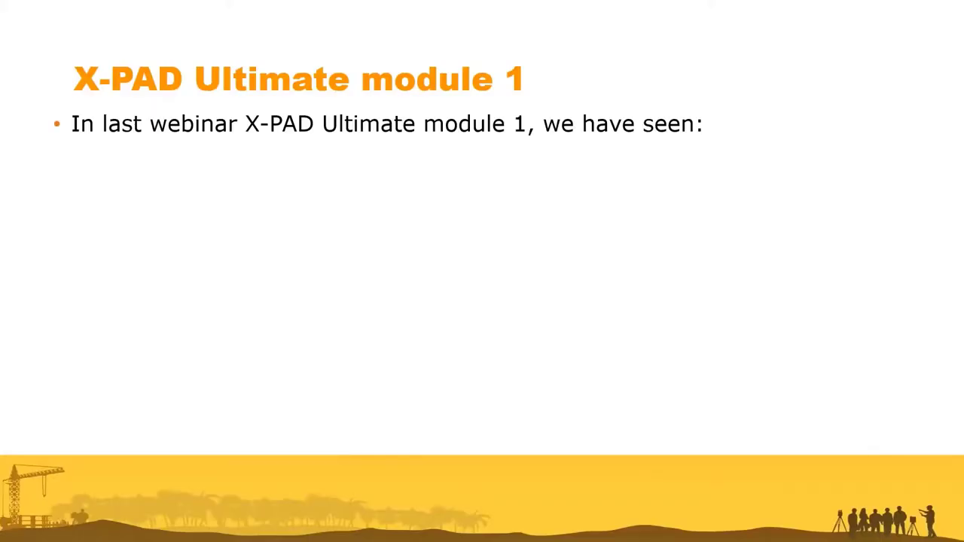
Reveal the four module 1 recap points: job creation, instrument setup, survey and export, stakeout
key(Right)
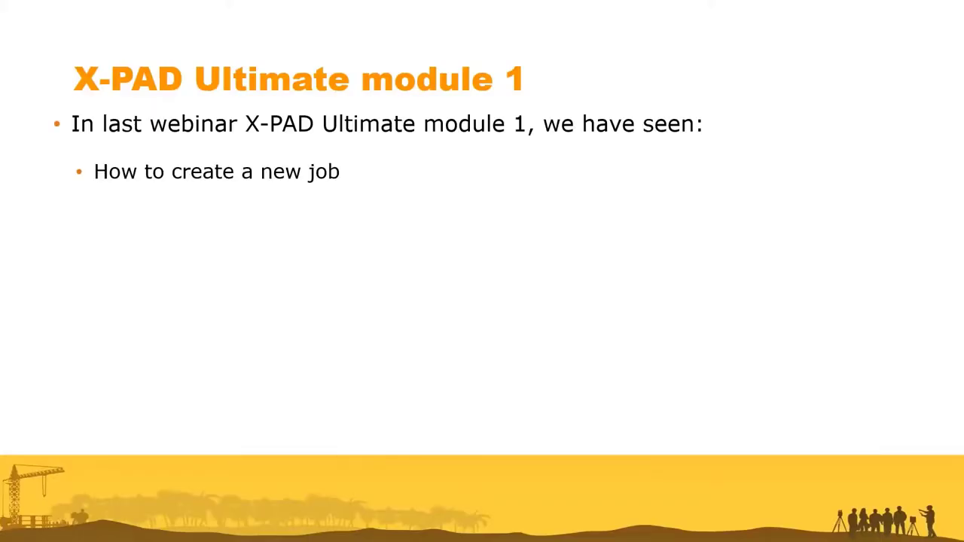
key(Right)
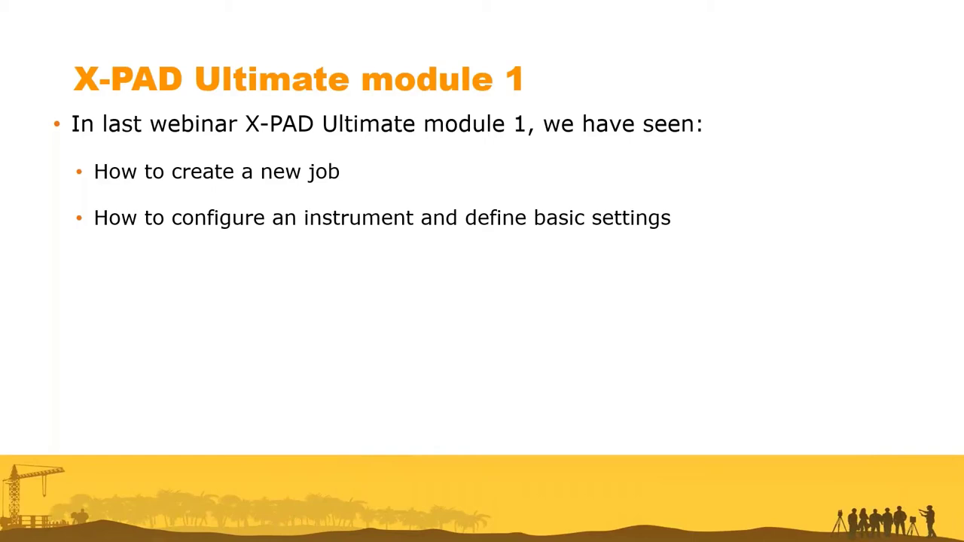
key(Right)
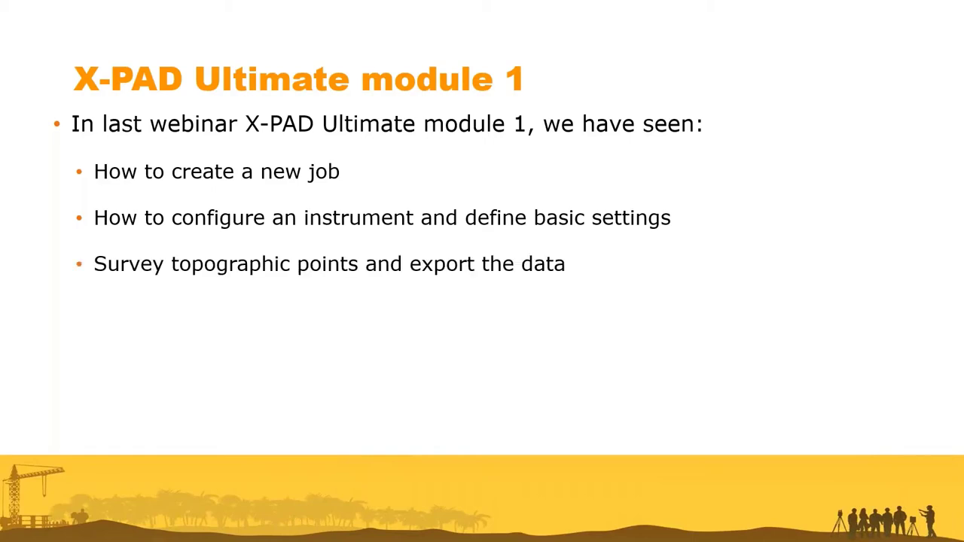
key(Right)
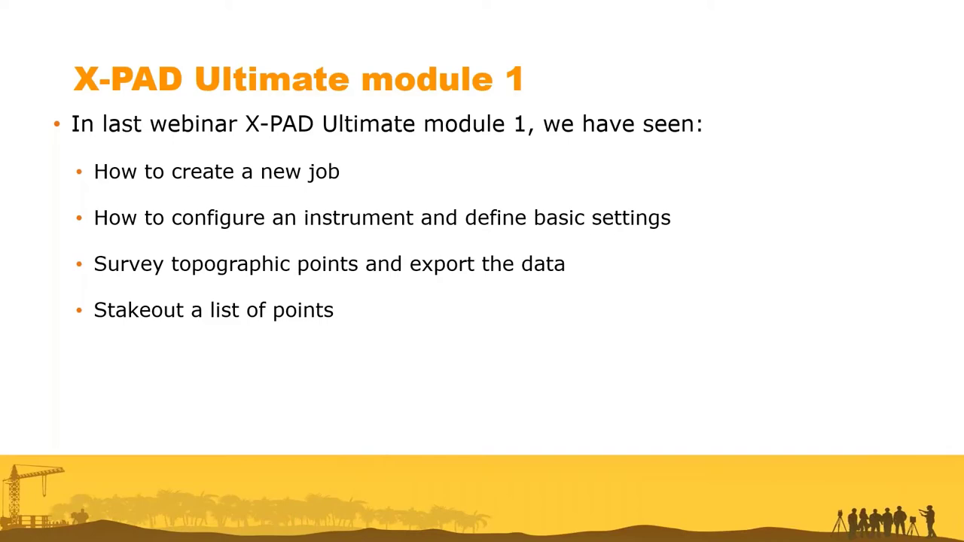
Advance past the MODULE 2 title slide to the CODELIST slide
key(Right)
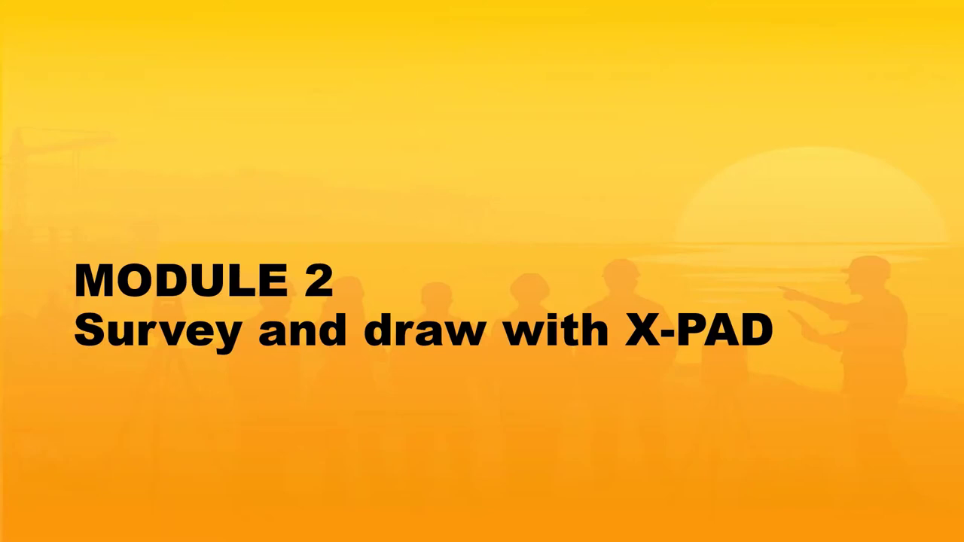
key(Right)
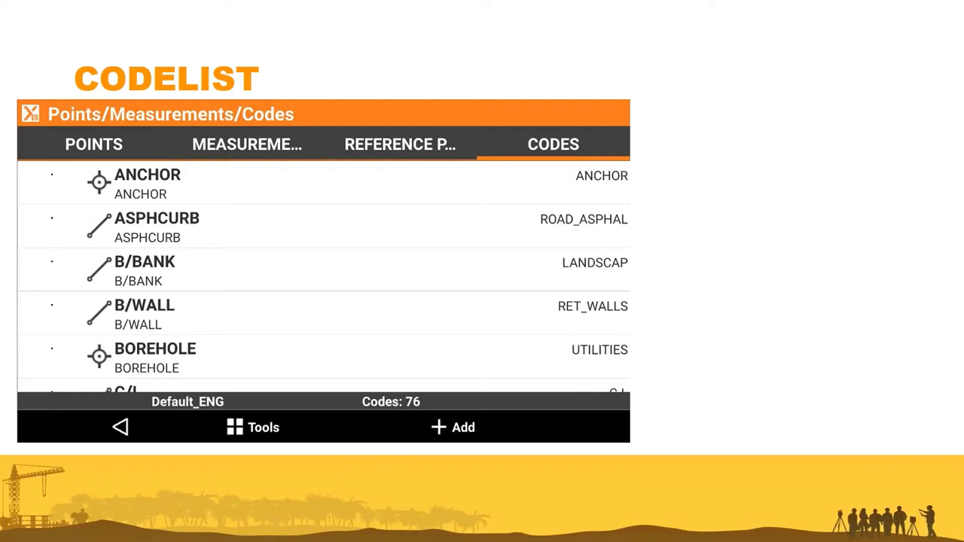
key(super)
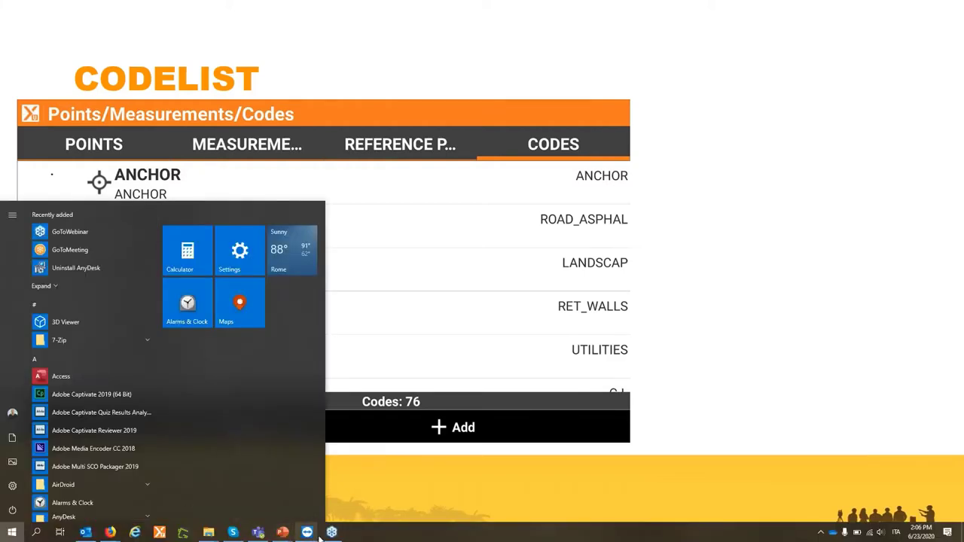
On the tablet's New job form, replace the job name with 'Survey1' and confirm
mouse_move(306, 533)
click(338, 501)
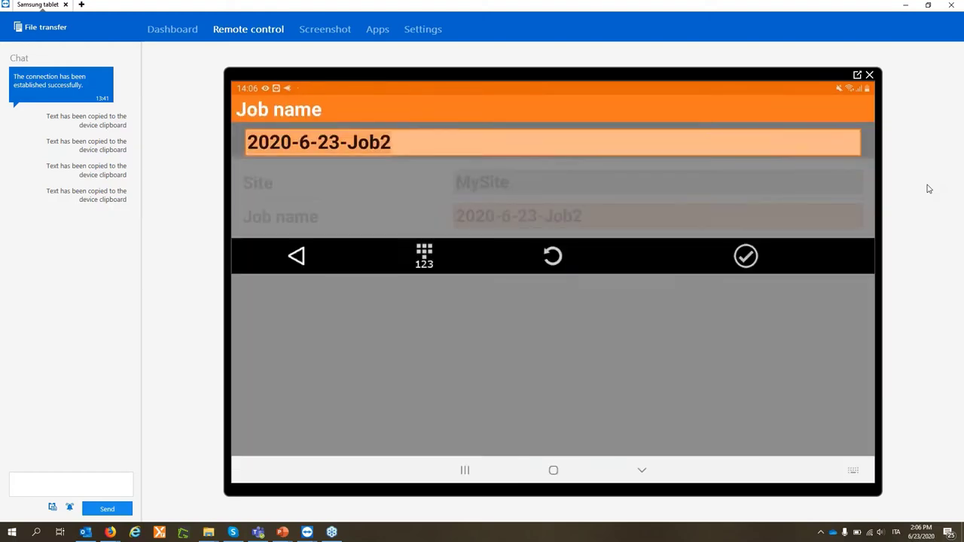
text(Sur)
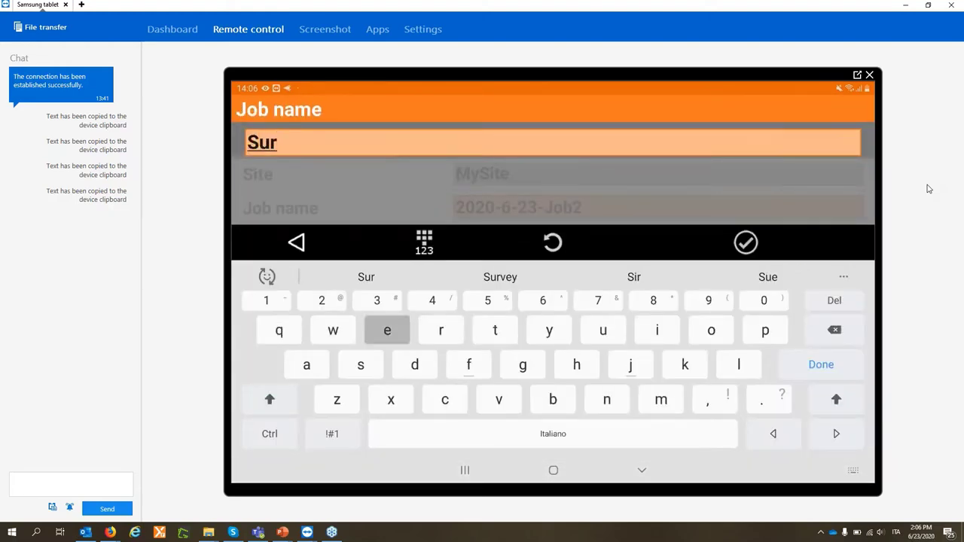
text(ey)
key(BackSpace)
key(BackSpace)
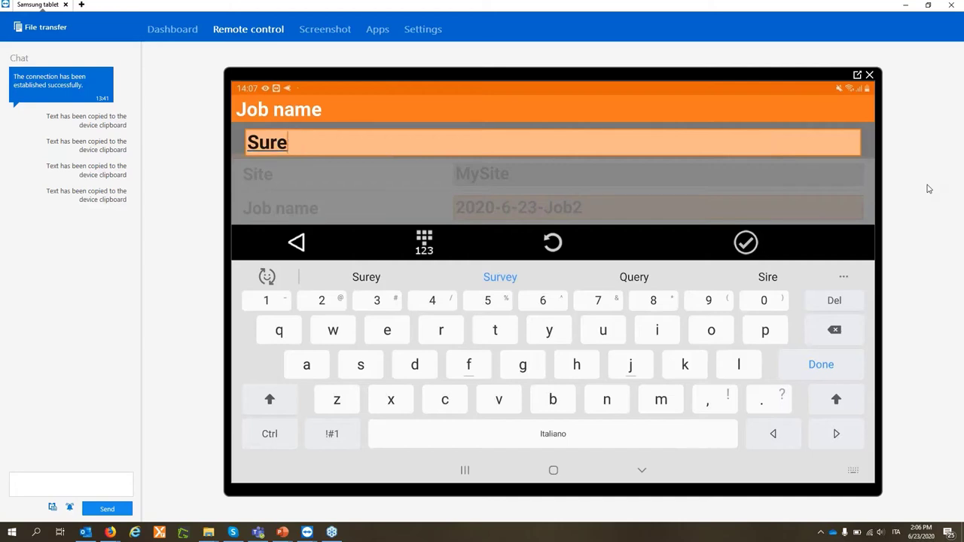
text(vey)
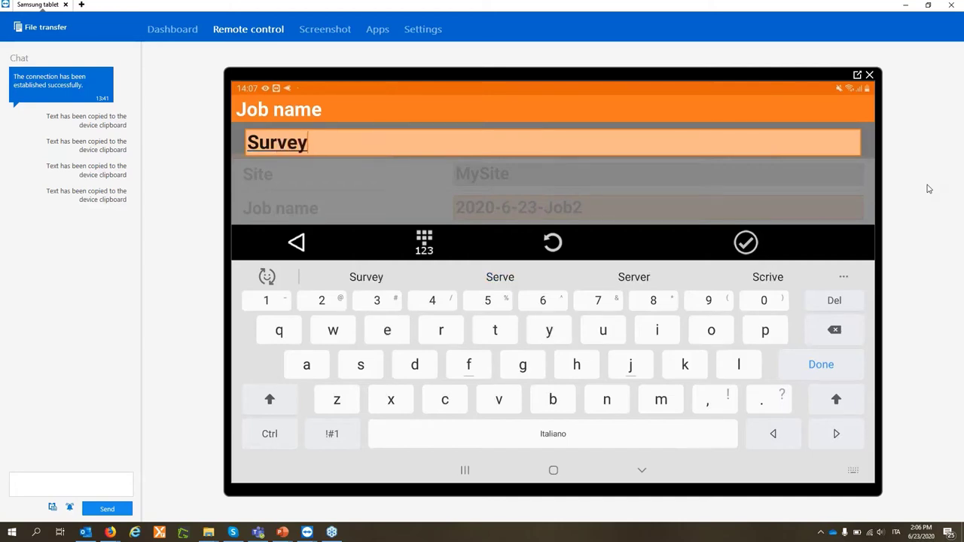
text(1)
key(Return)
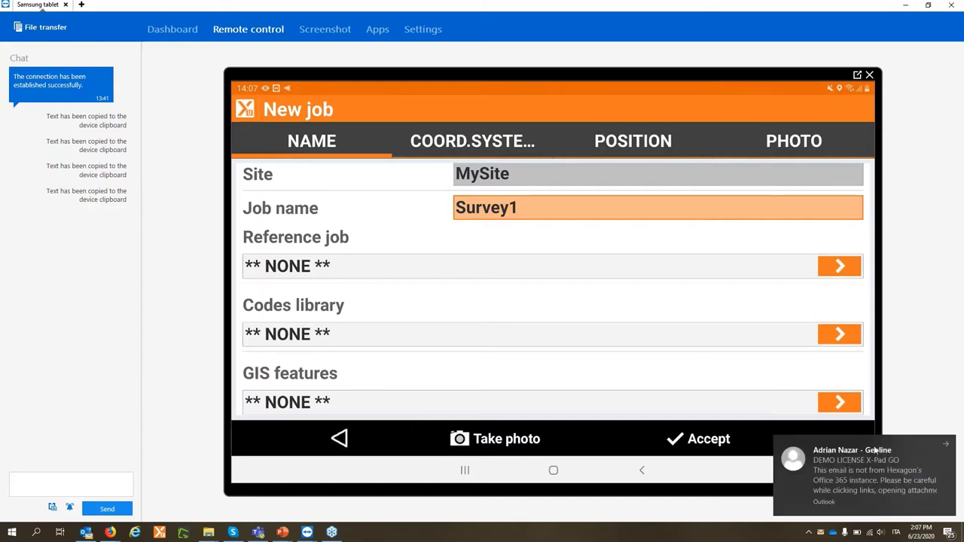
Dismiss the e-mail notification, set codes library to Standard_ENG and accept to create Survey1
click(946, 445)
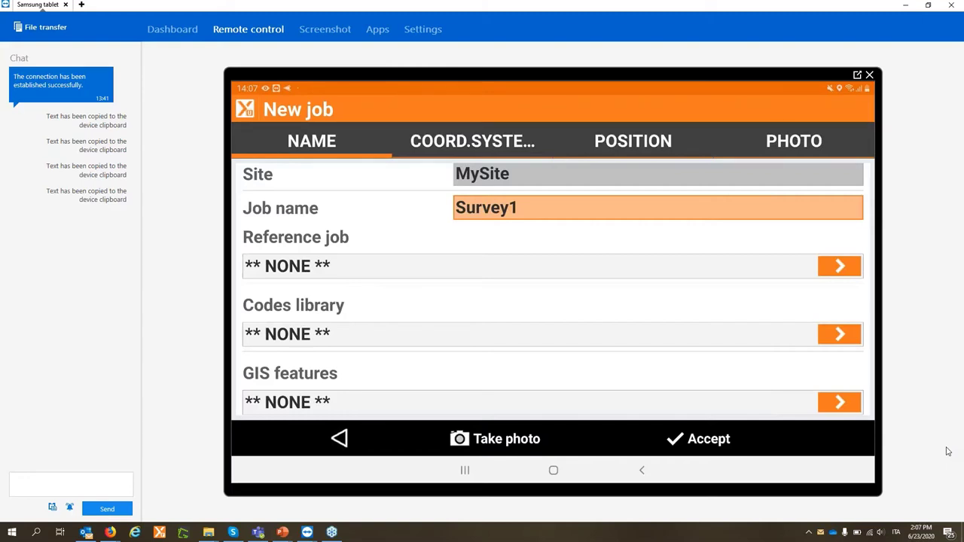
click(837, 334)
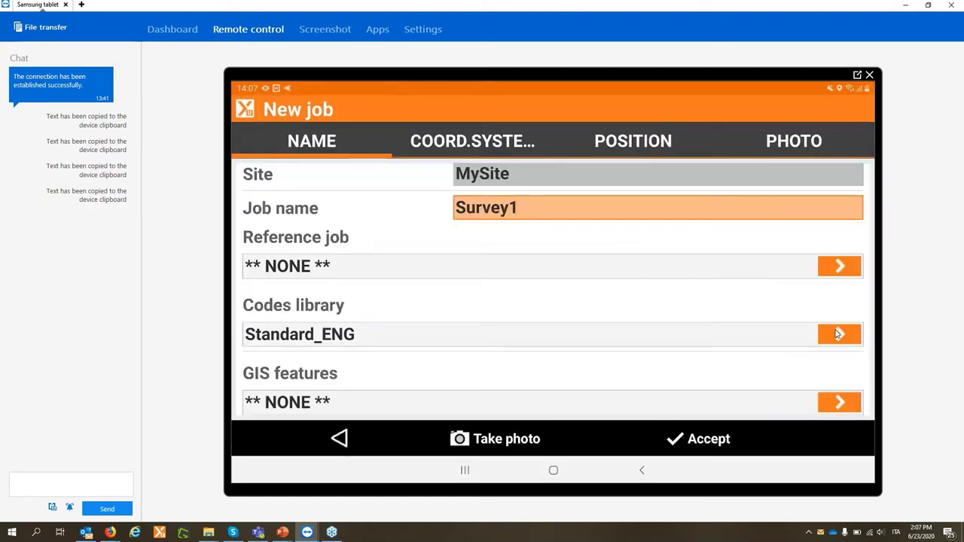
click(739, 443)
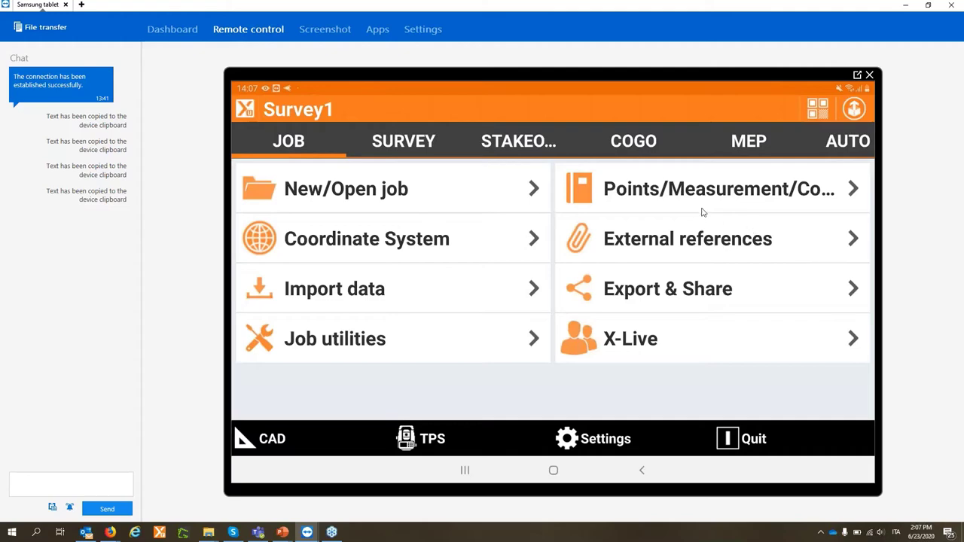
Show the job's Codes list of 76 Default_ENG codes and bring up the library Tools menu
click(701, 197)
click(796, 141)
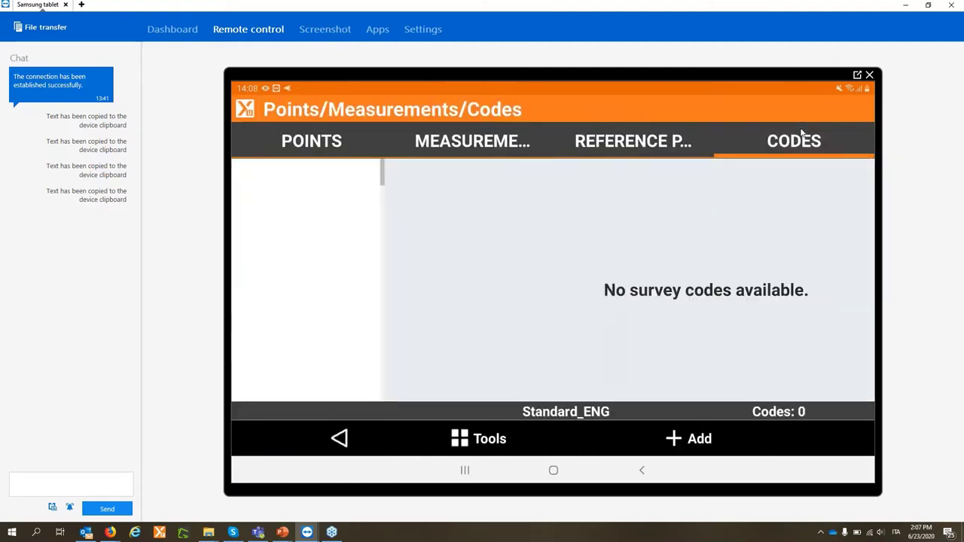
click(508, 439)
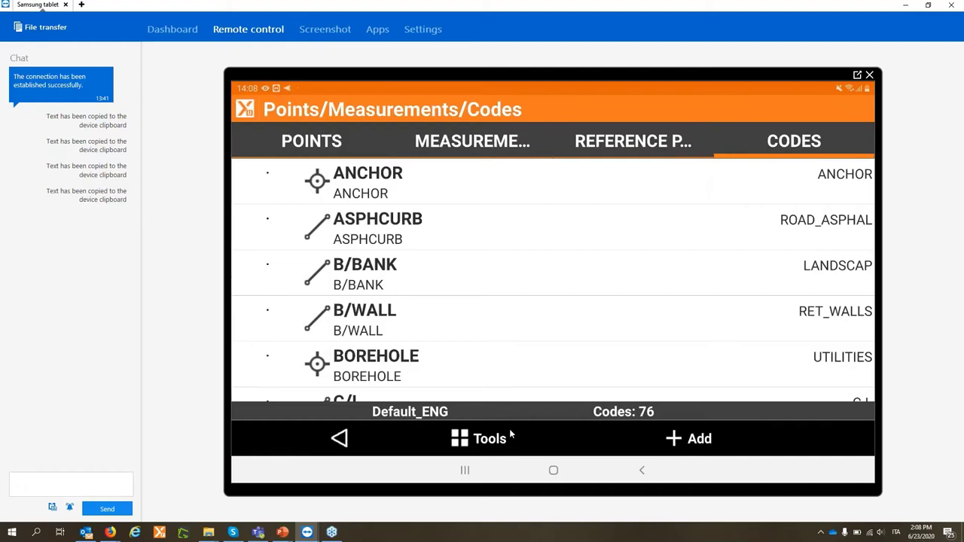
click(511, 434)
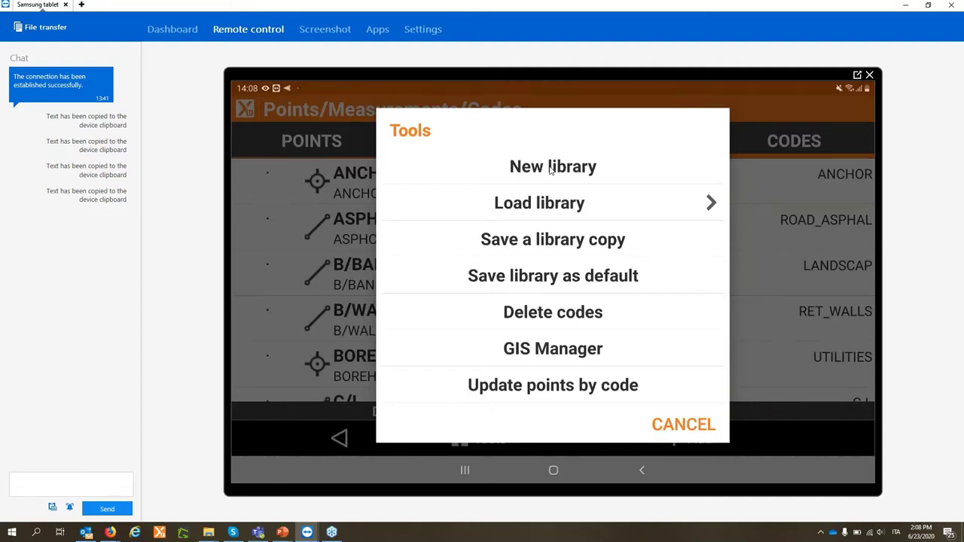
Look at the Load library options, then cancel without loading a library
click(539, 203)
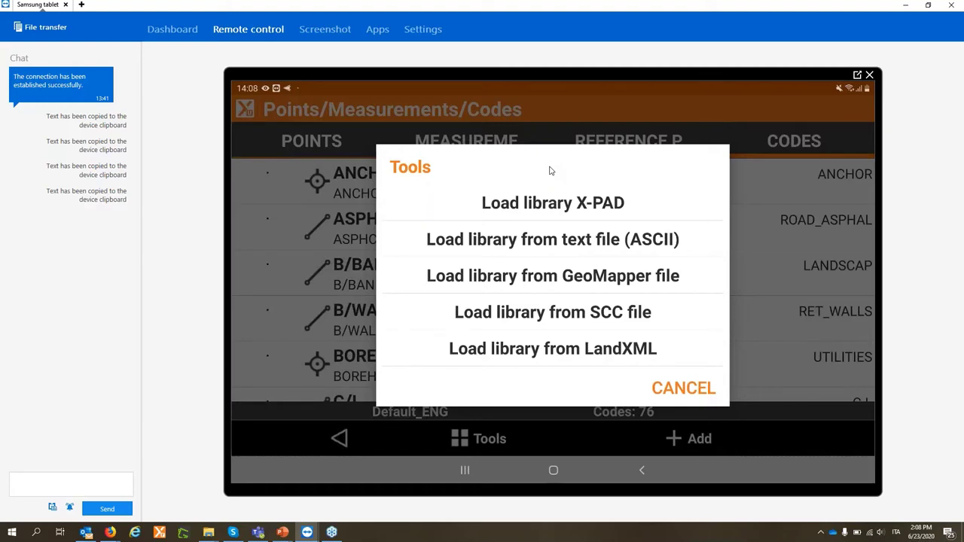
key(Escape)
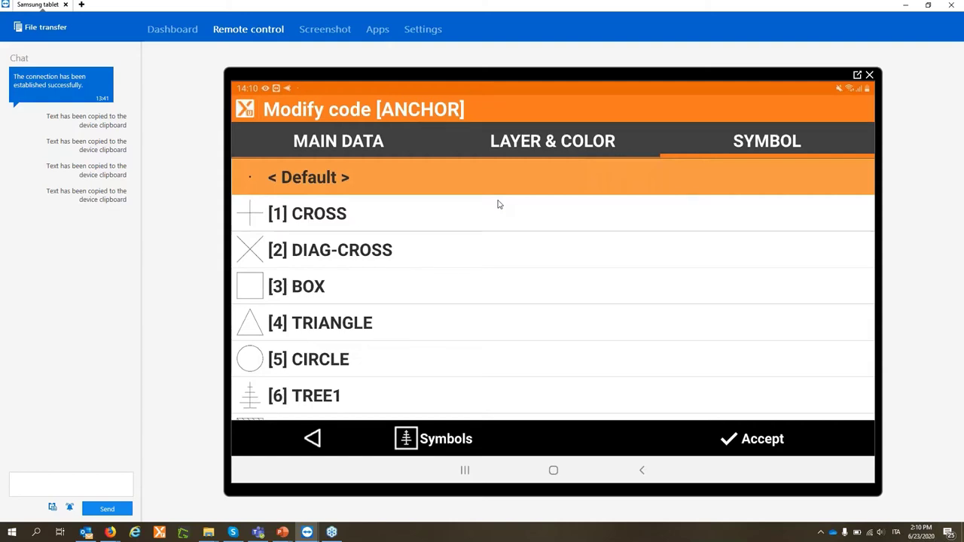
Scroll through the ANCHOR code's list of point symbols
scroll(497, 204, down, 15)
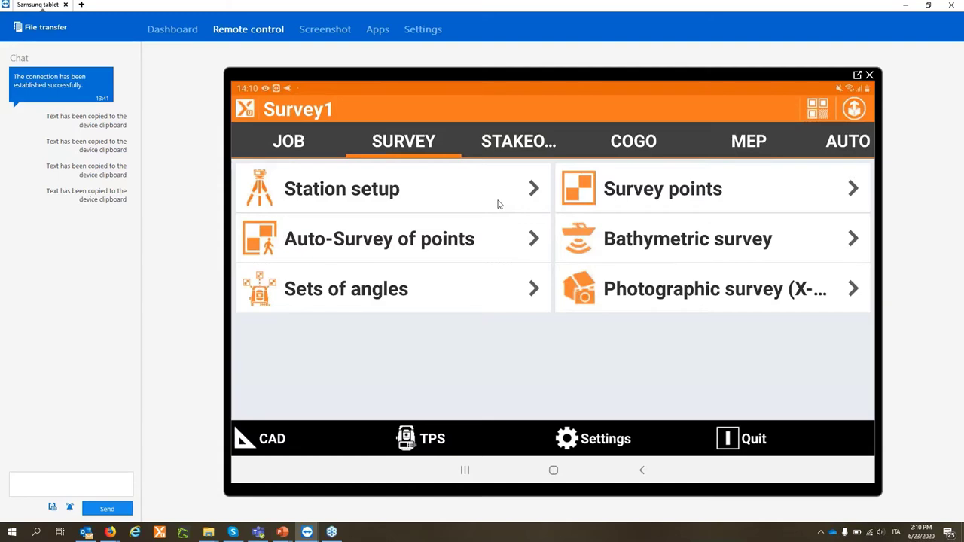
Start Station setup and review its options, with 'YES. Station position is known' ticked
click(497, 204)
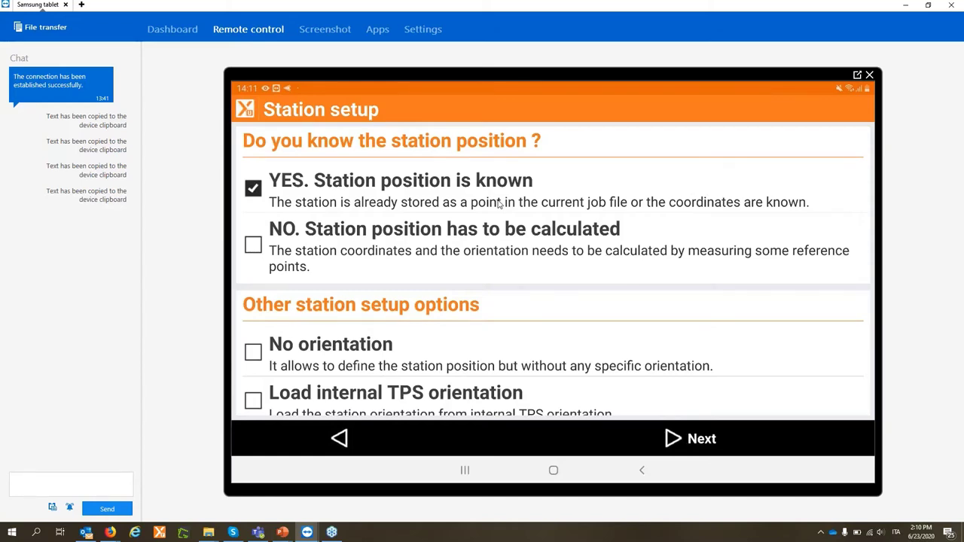
scroll(498, 203, down, 1)
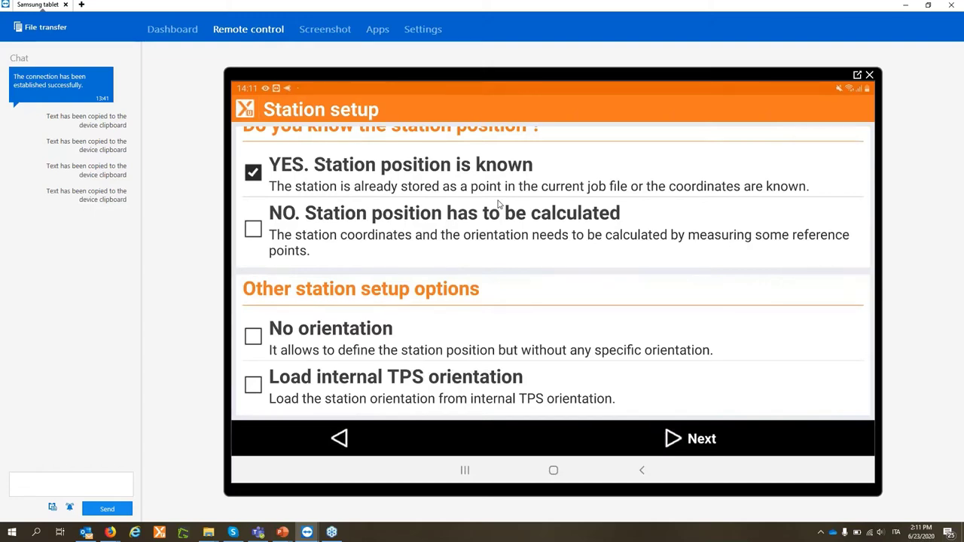
scroll(498, 203, up, 1)
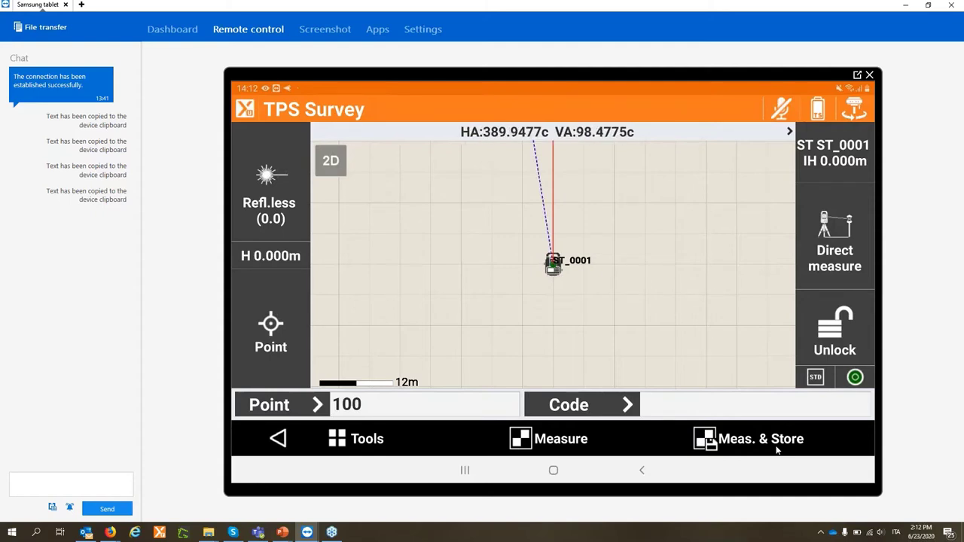
Measure and store point 100, then measure point 101, retrying, and store it despite the failed distance
click(778, 449)
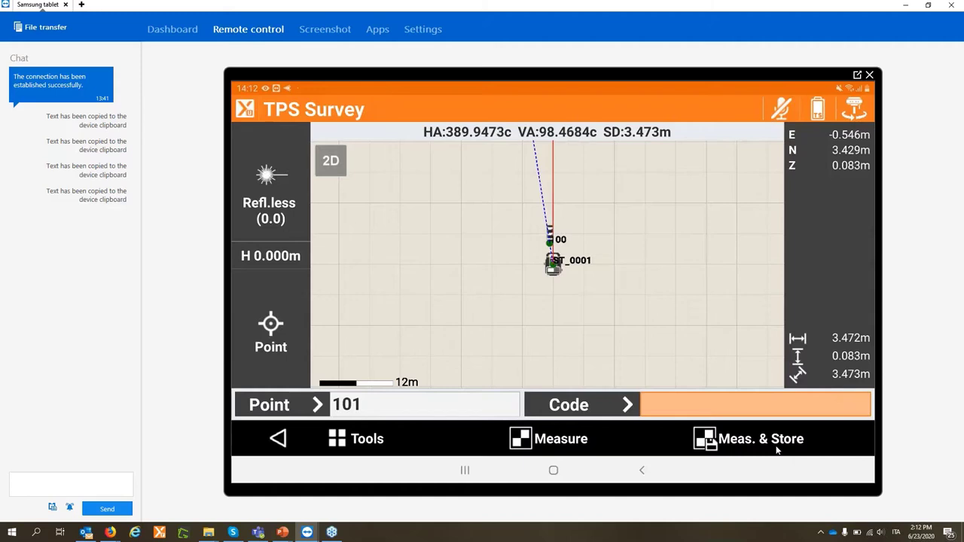
click(777, 450)
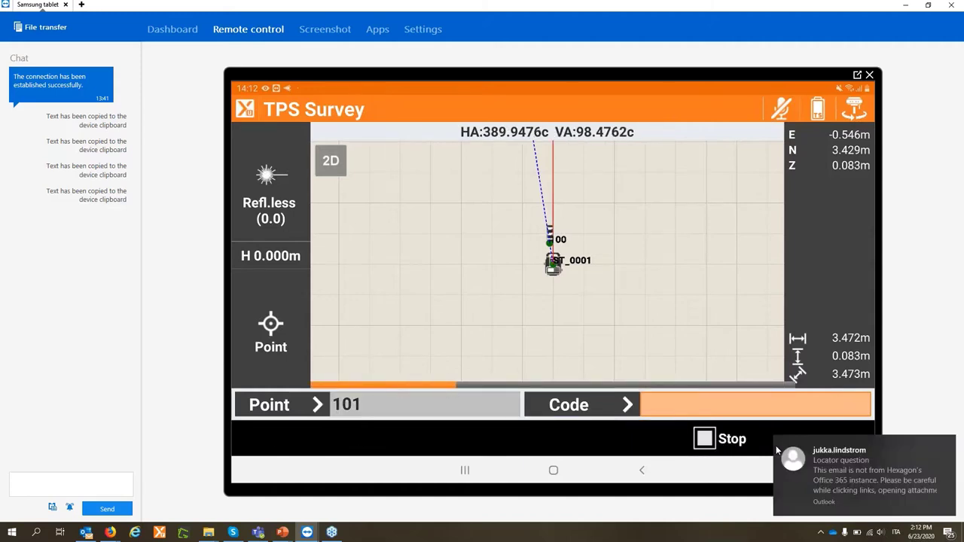
click(778, 450)
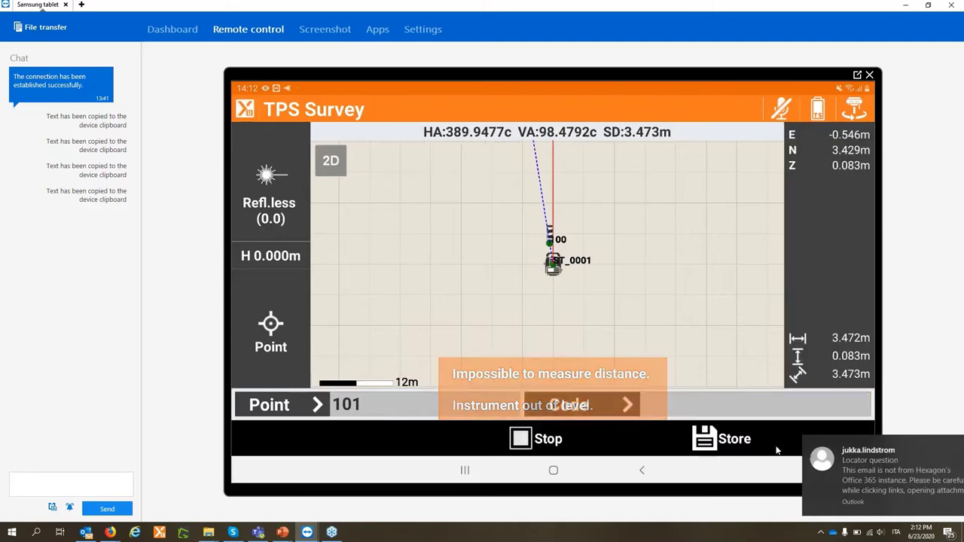
click(777, 450)
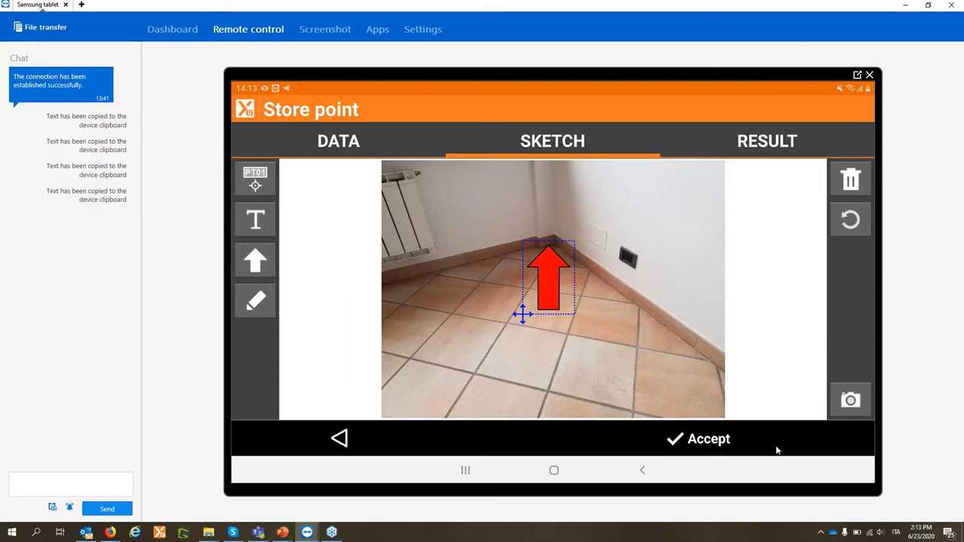
Save point 101 with its red-arrow photo sketch
click(777, 451)
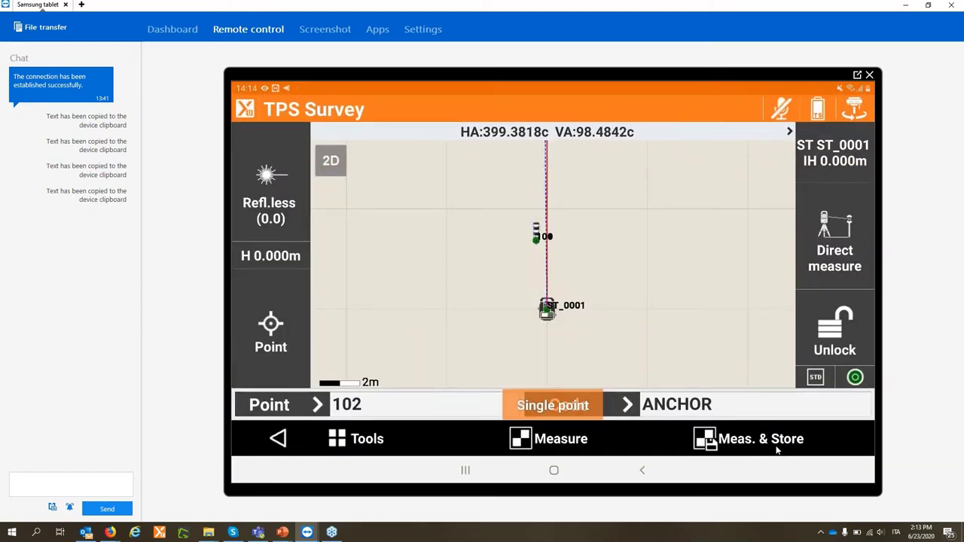
Measure and store point 102, retrying once, and dismiss the e-mail notification
click(777, 450)
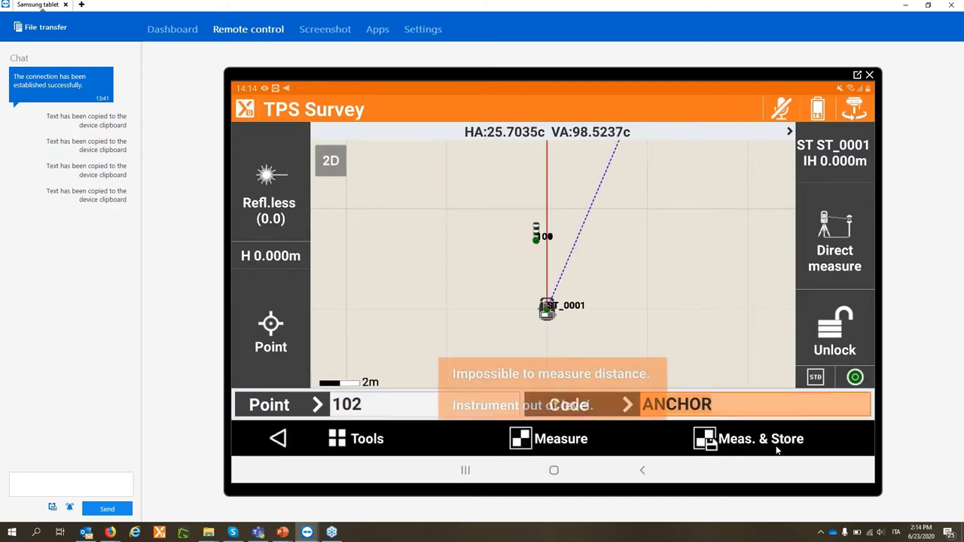
click(777, 449)
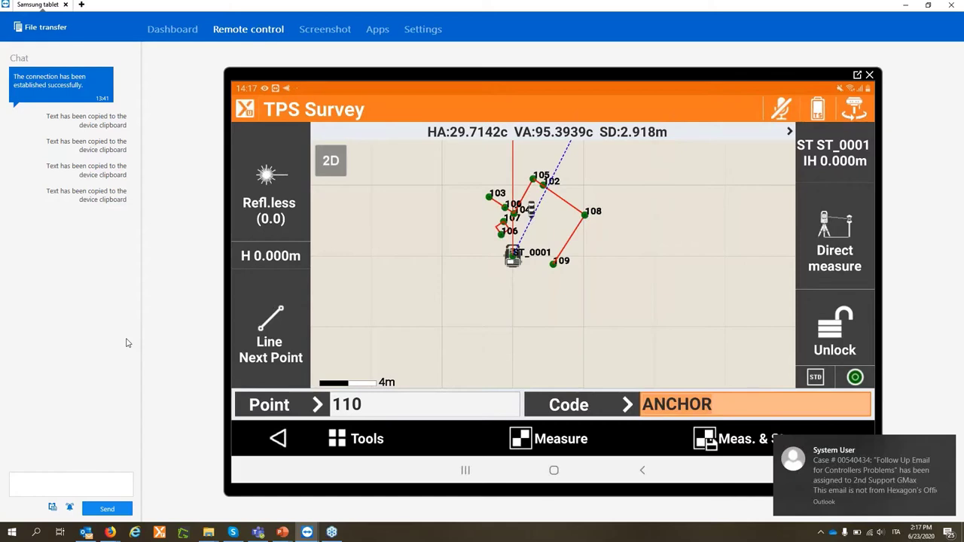
click(946, 446)
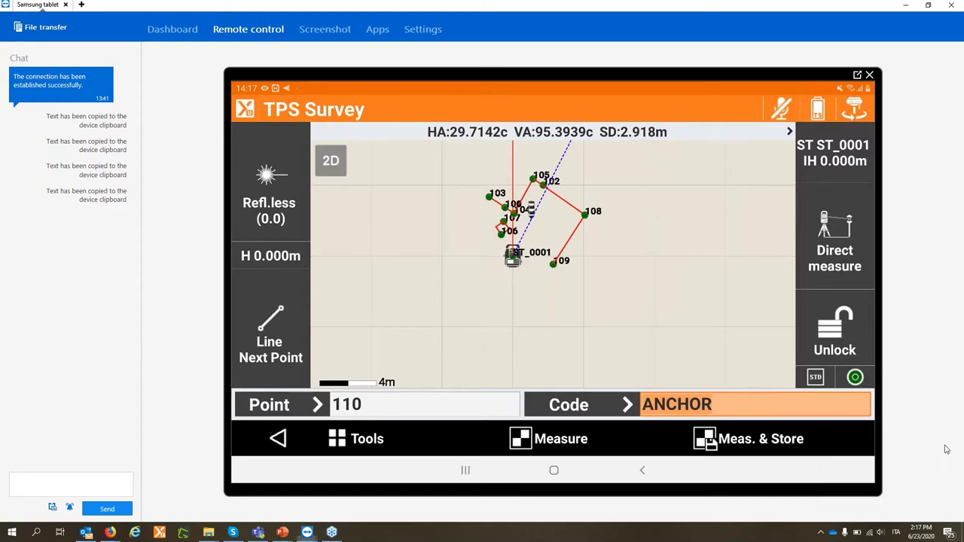
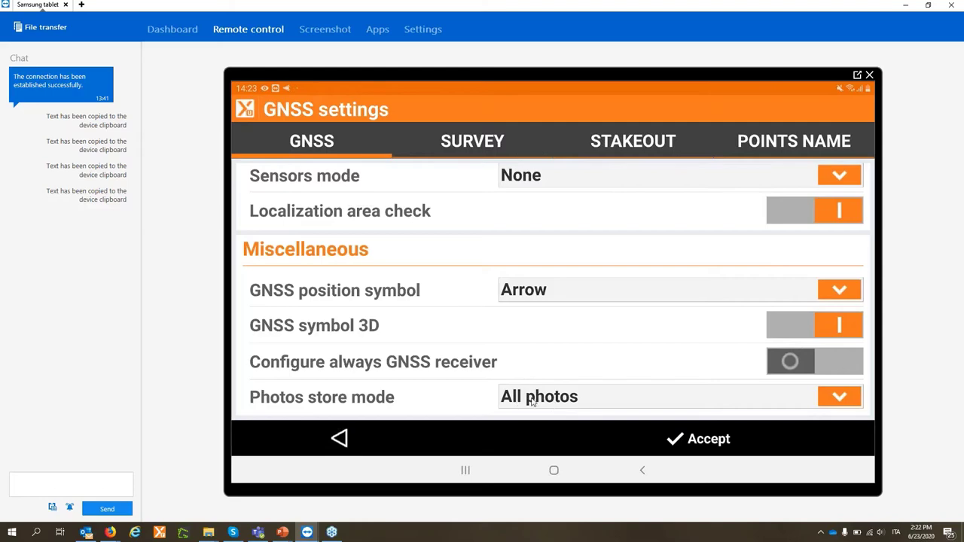
Keep the Photos store mode at All photos and bring up the PowerPoint slide show on survey points
click(379, 412)
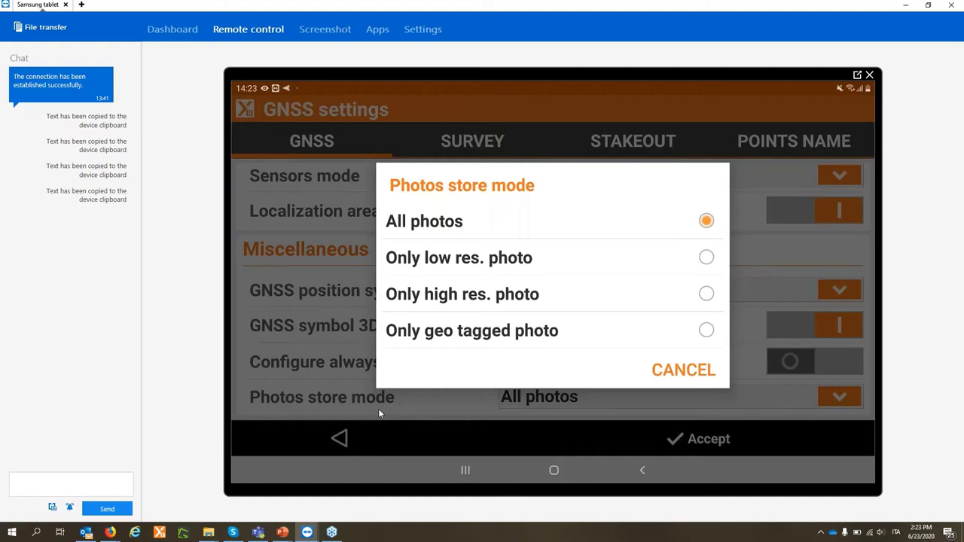
click(378, 408)
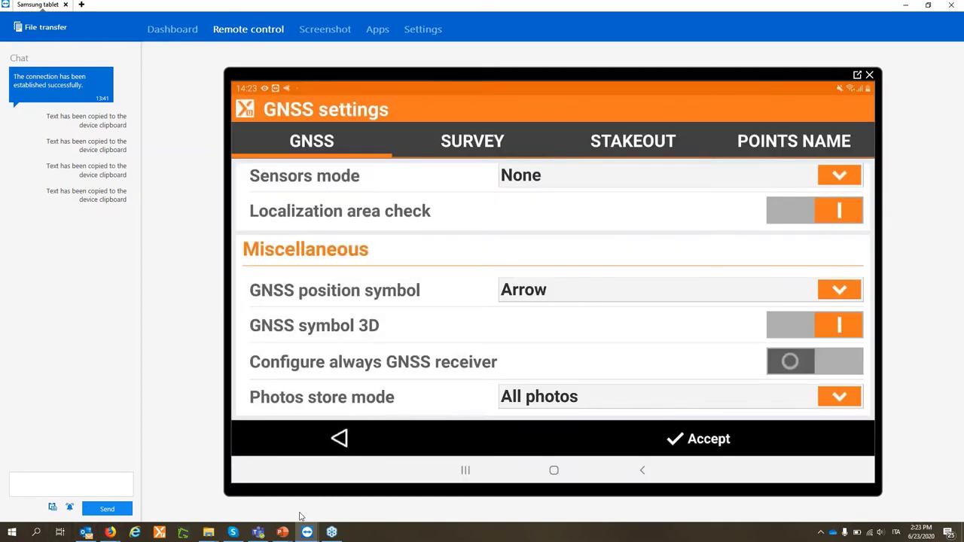
click(278, 533)
Advance the PowerPoint slide show to the slide about X-PAD's built-in CAD
click(335, 490)
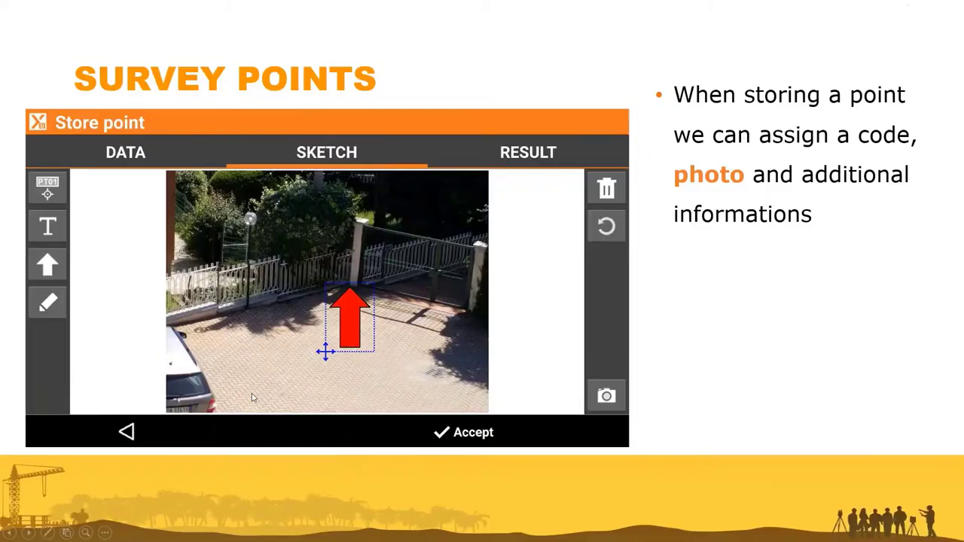
click(255, 398)
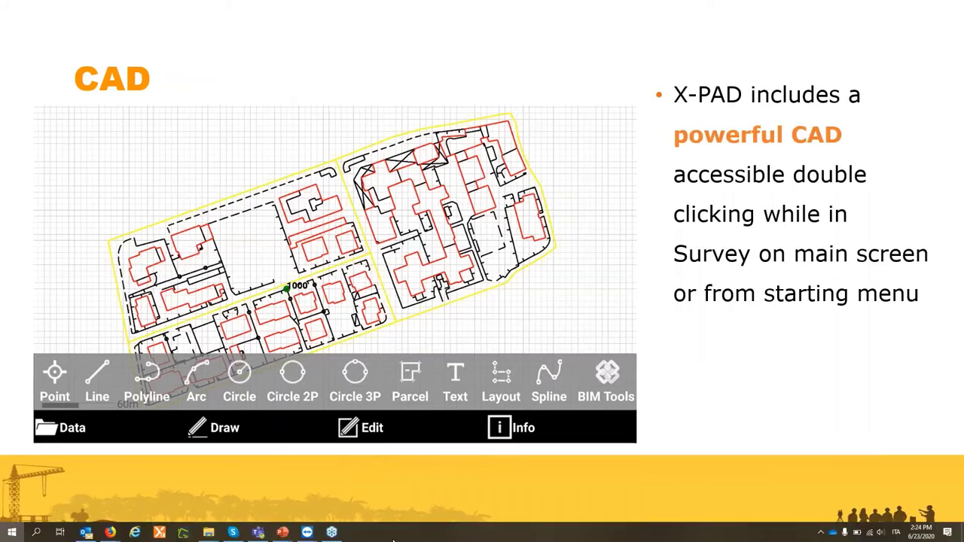
key(super)
Switch to the TeamViewer Samsung tablet window showing the X-PAD map with points 102–113 and ST_0001
mouse_move(307, 532)
click(336, 500)
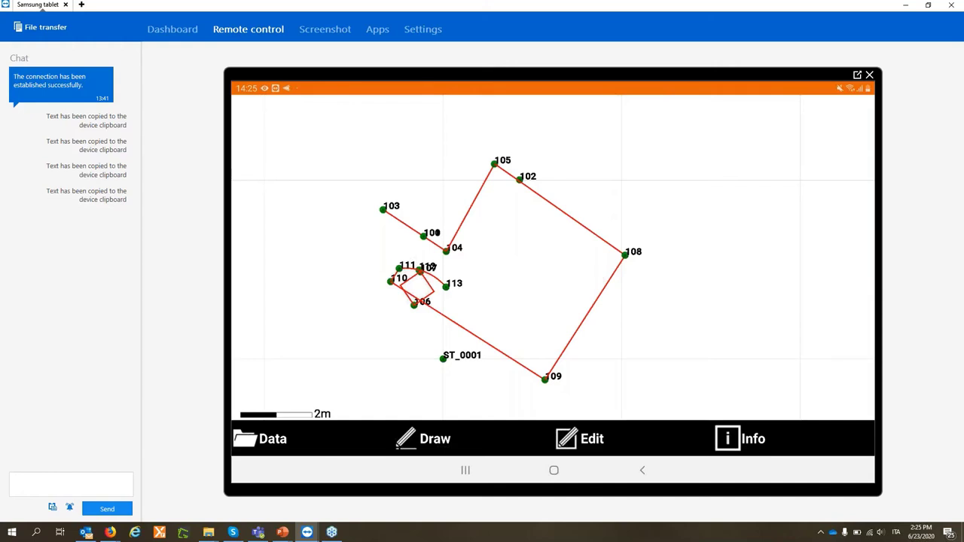
Toggle the ANCHOR layer's visibility off and on several times, leaving it visible
click(828, 301)
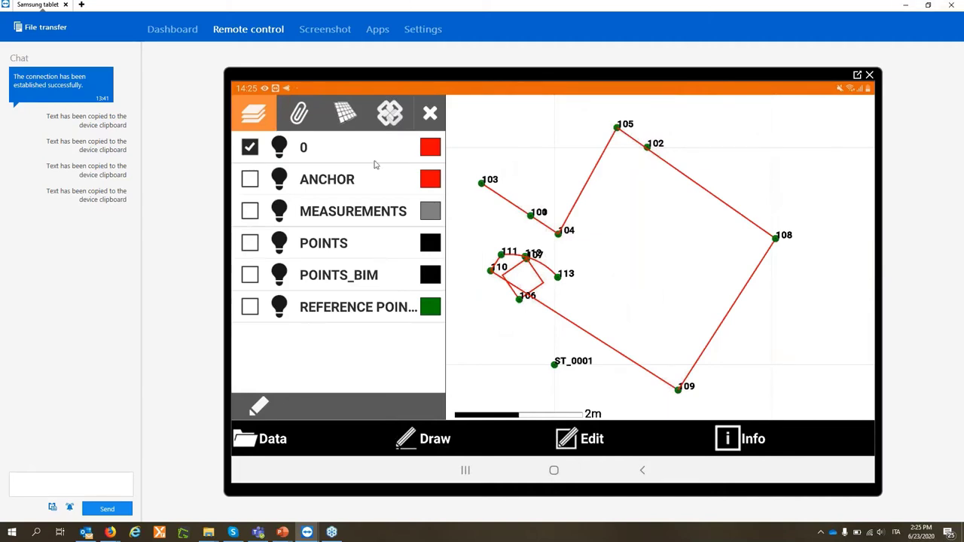
click(343, 189)
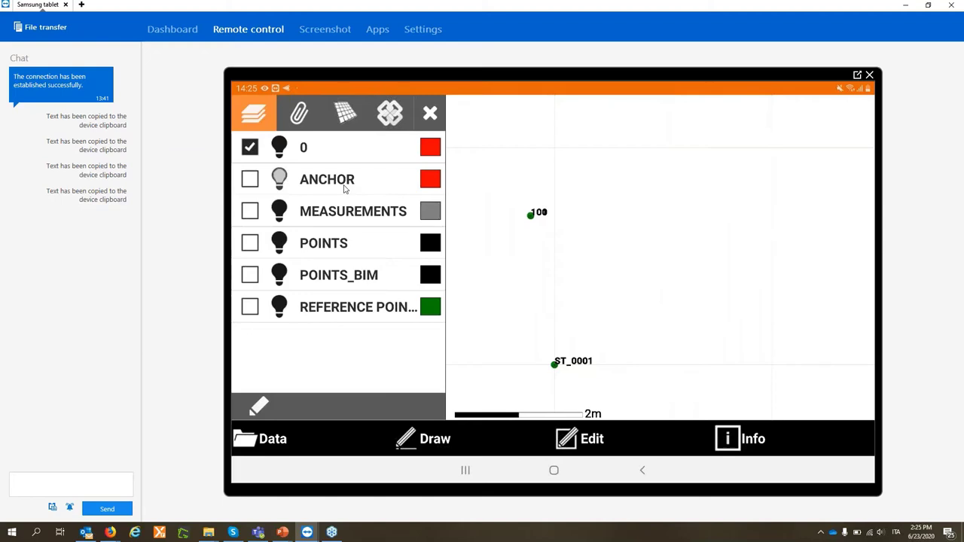
click(343, 189)
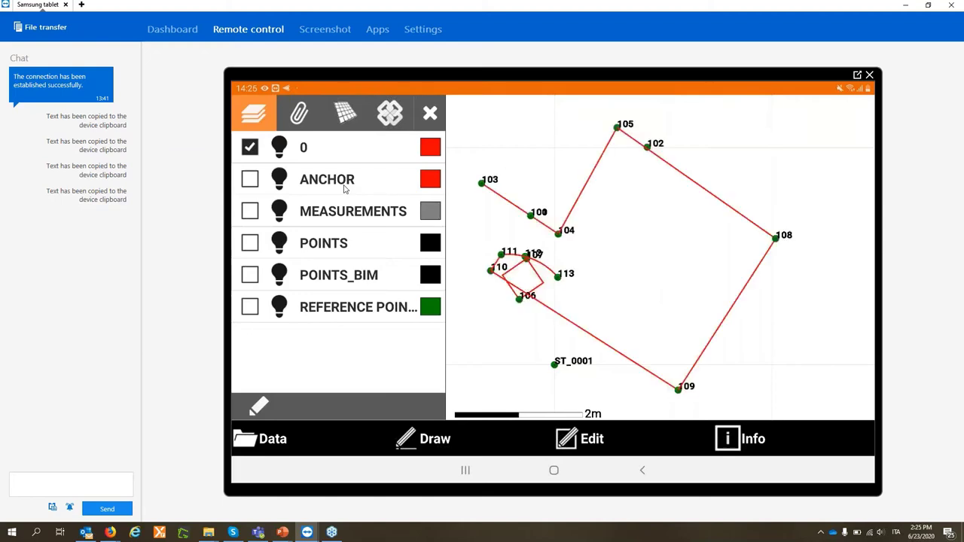
click(344, 189)
click(344, 189)
click(343, 189)
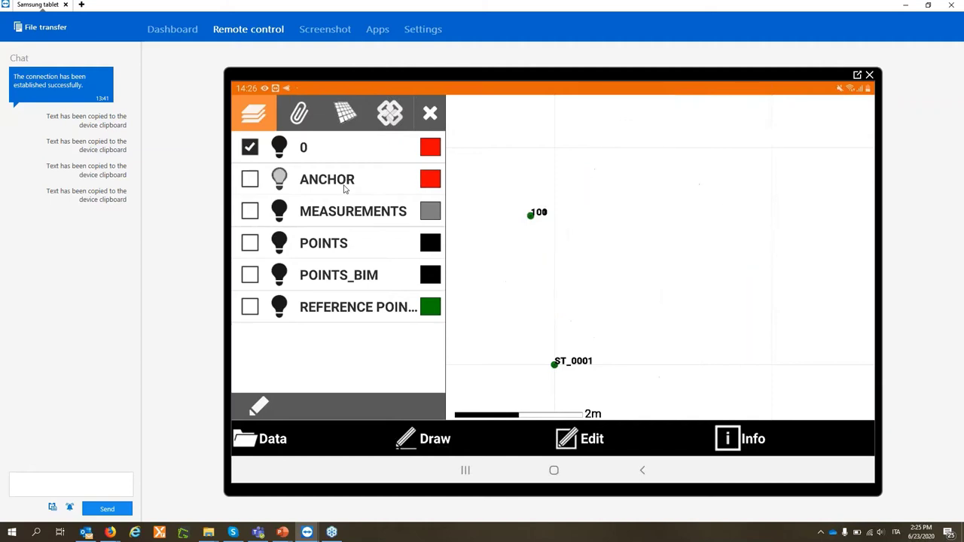
click(344, 189)
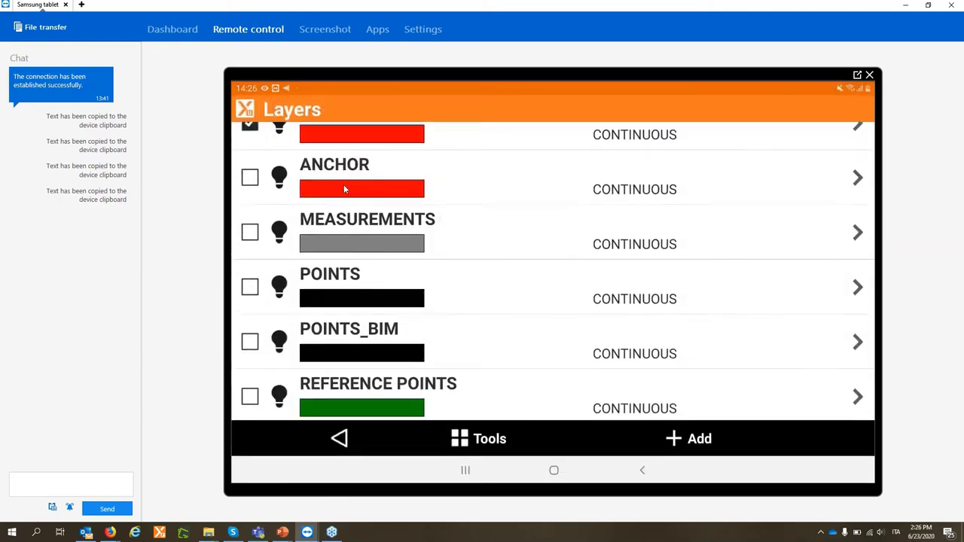
Make ANCHOR the current layer in place of layer 0
click(344, 191)
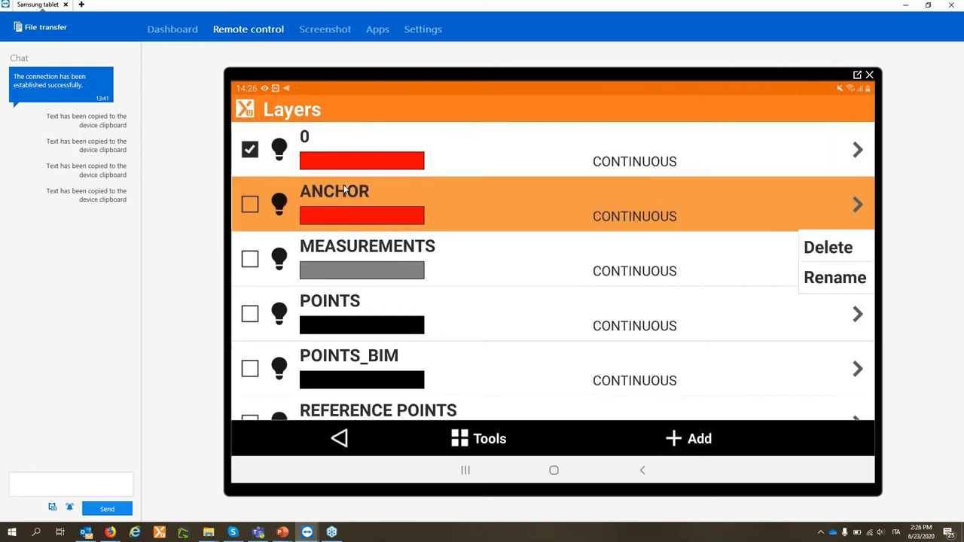
click(343, 191)
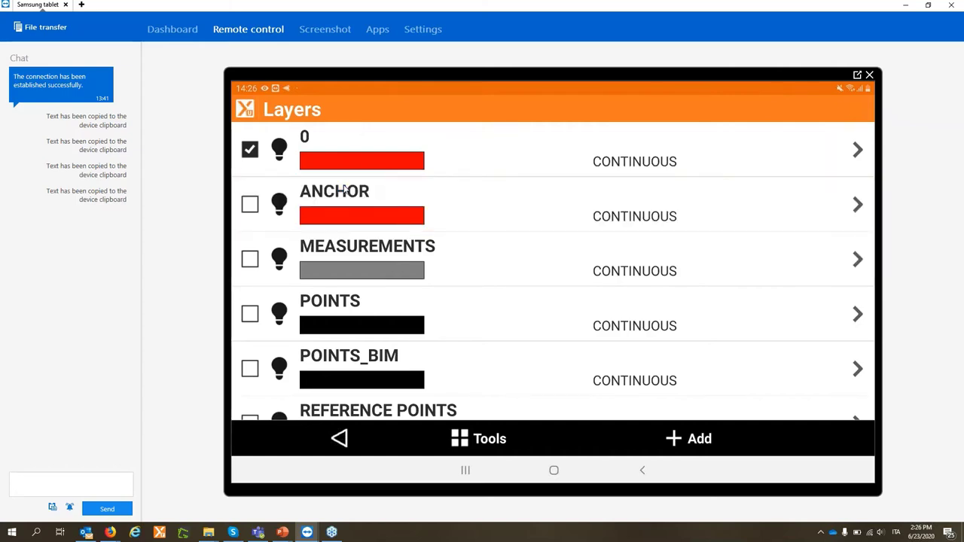
click(344, 191)
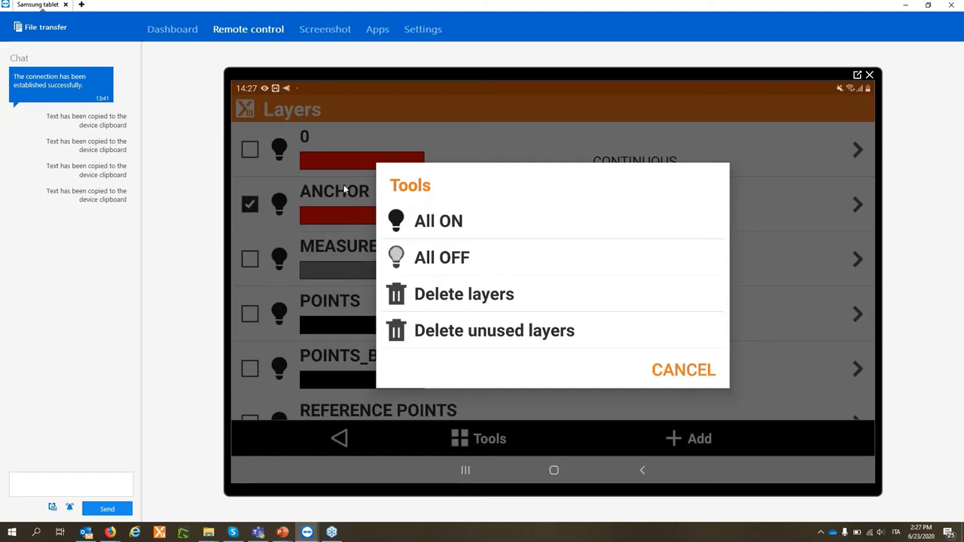
key(Escape)
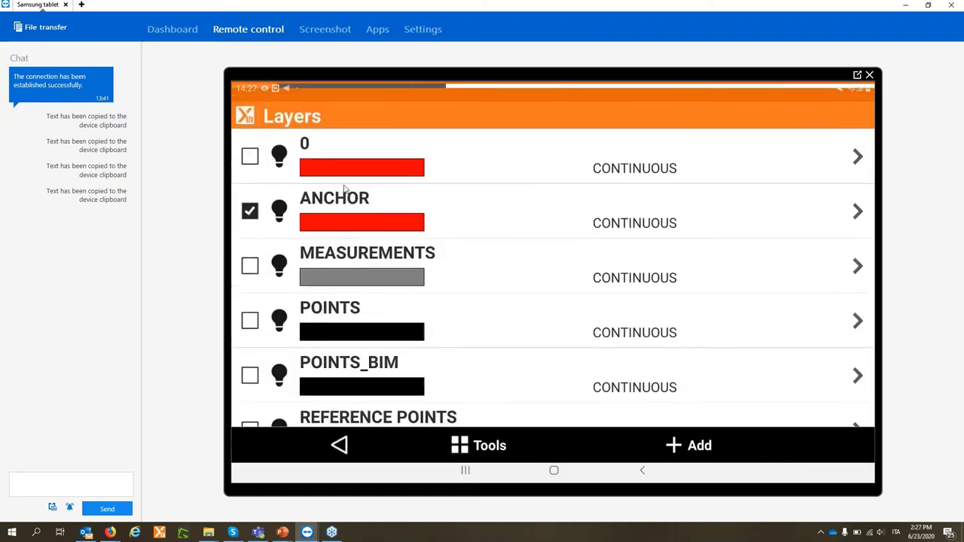
Leave the Layers screen and return to the survey map with points 102–113 and ST_0001
key(Escape)
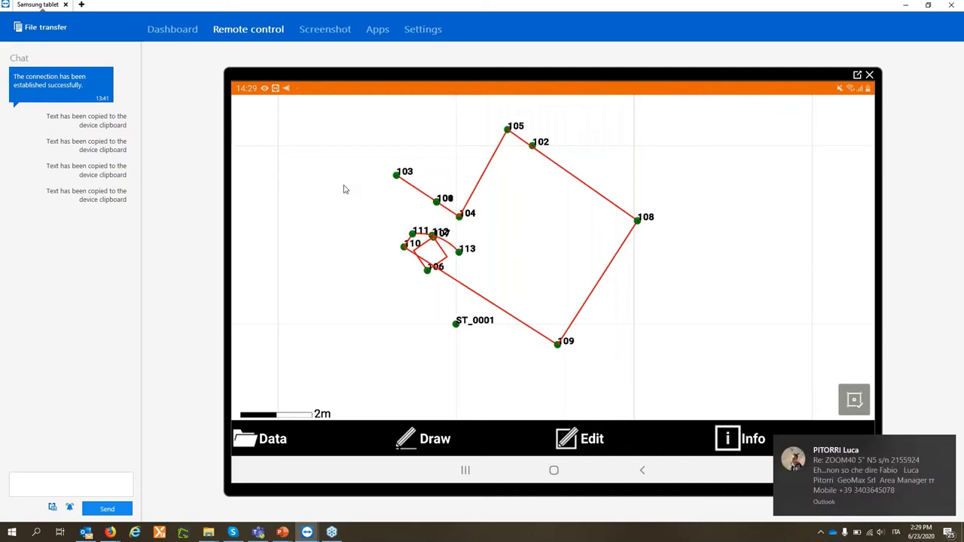
Dismiss the incoming mail notification covering the Distance result
click(947, 446)
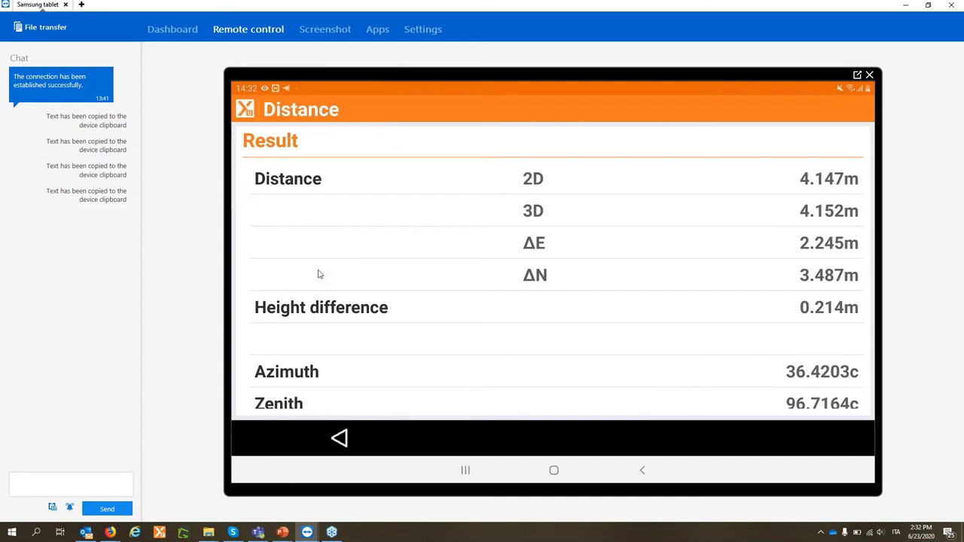
Review the full Distance result (4.147 m 2D, 4.152 m 3D), then close it
scroll(312, 268, down, 1)
scroll(308, 269, down, 3)
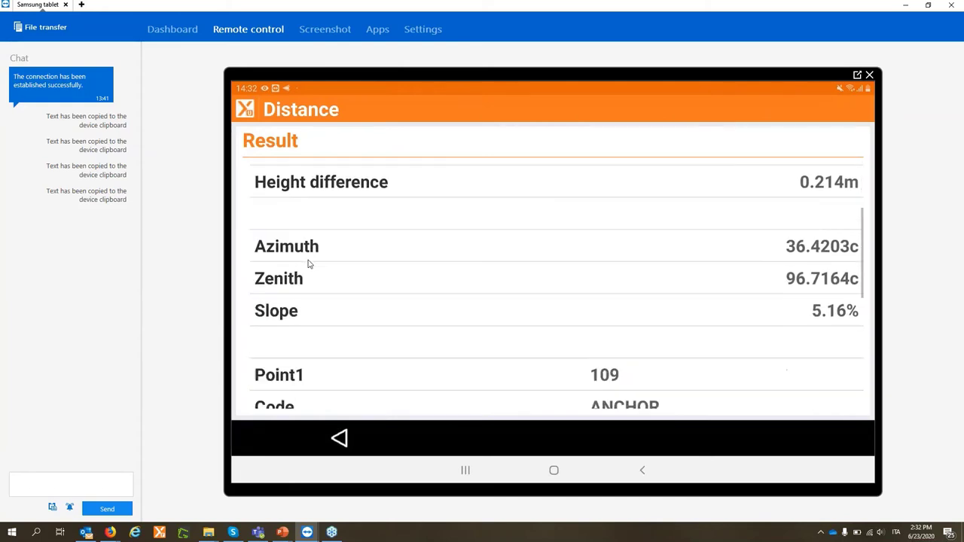
scroll(310, 264, down, 1)
scroll(308, 264, down, 6)
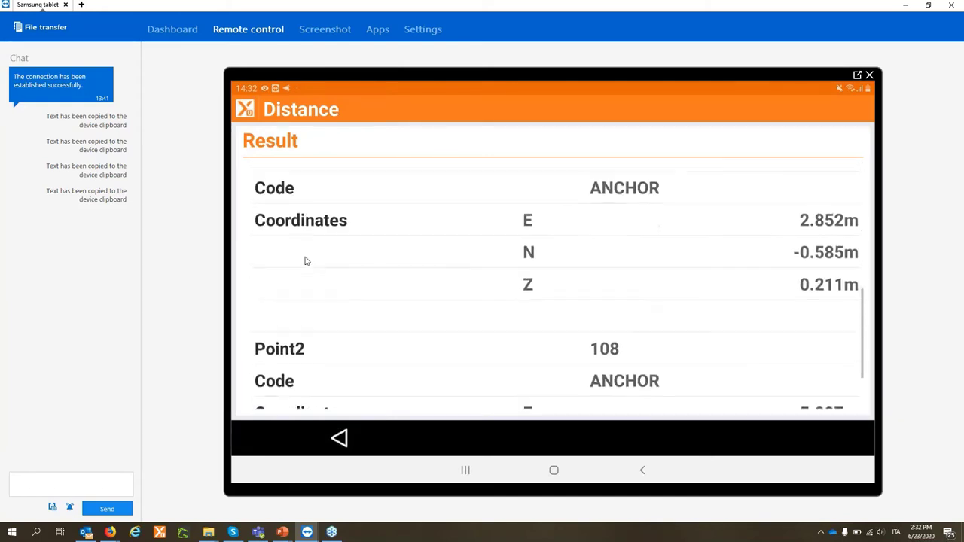
key(Escape)
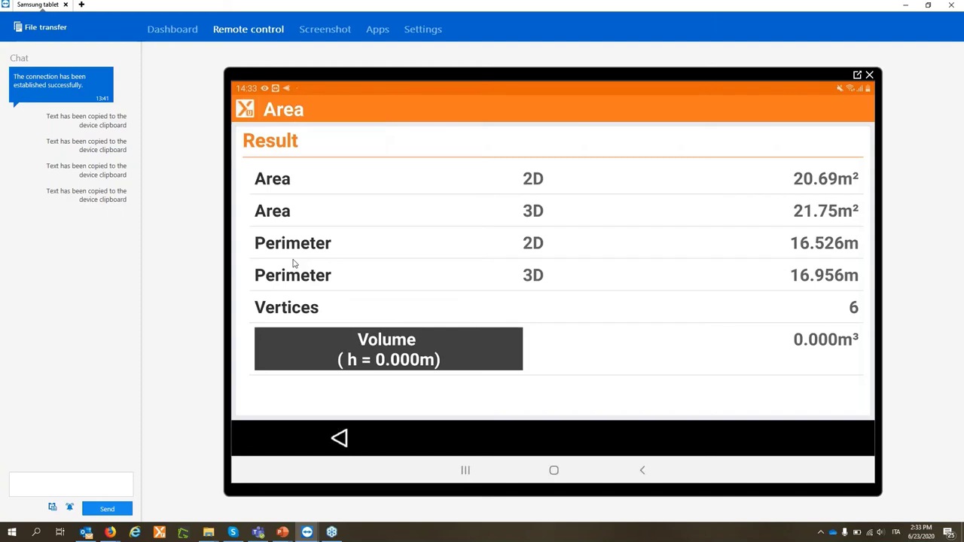
Close the Area result and bring the Samsung tablet's remote X-PAD view back in front of the slides
key(Escape)
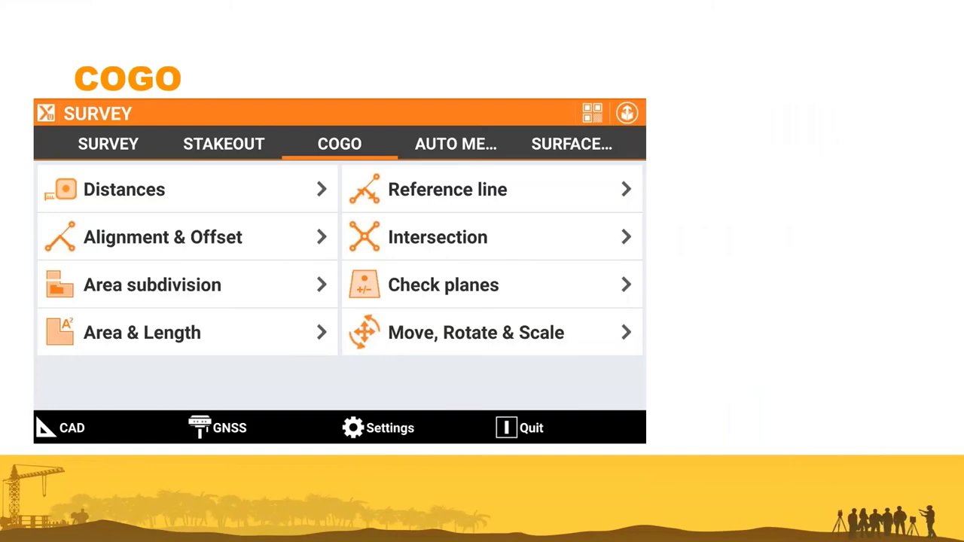
key(super)
mouse_move(307, 532)
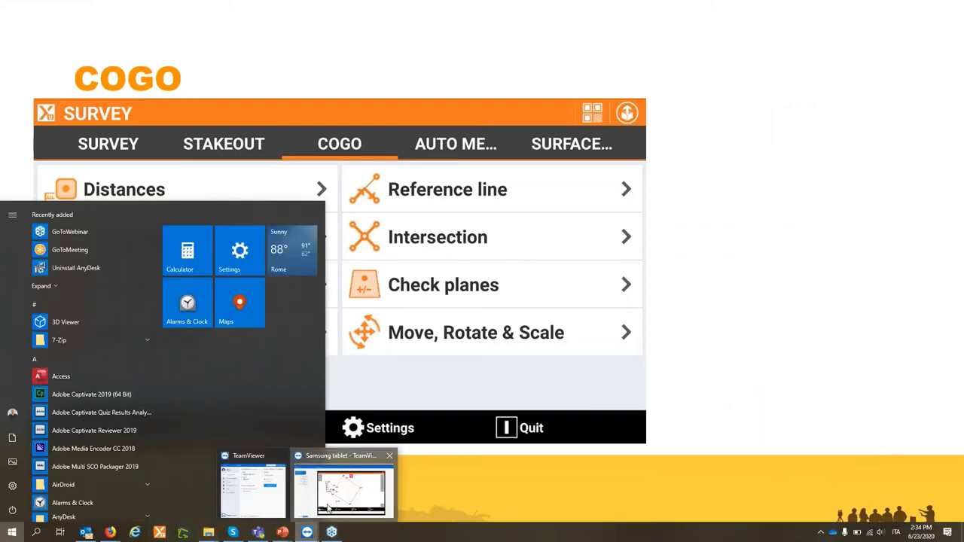
click(354, 490)
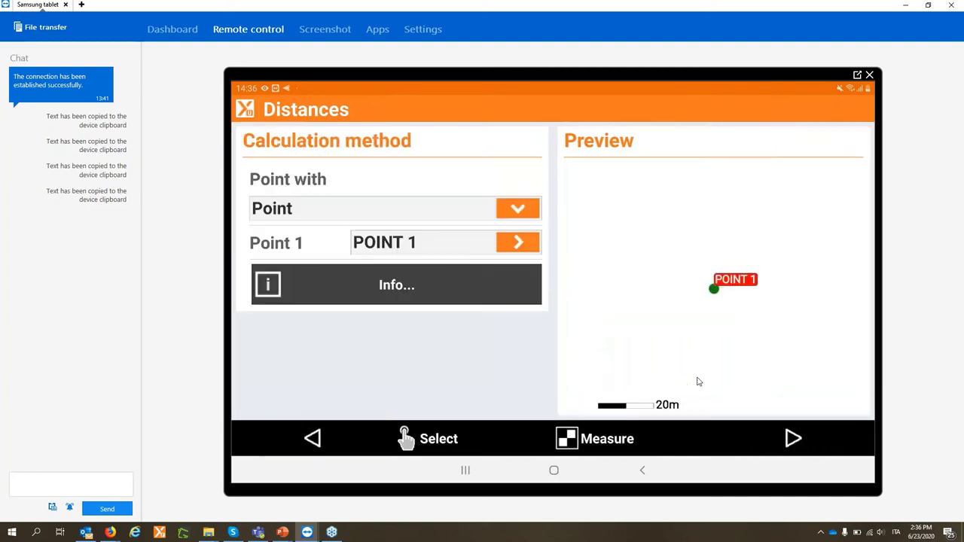
Return from Distances to COGO, then back out of the REF1/REF2 elevation check to Select mode
key(Escape)
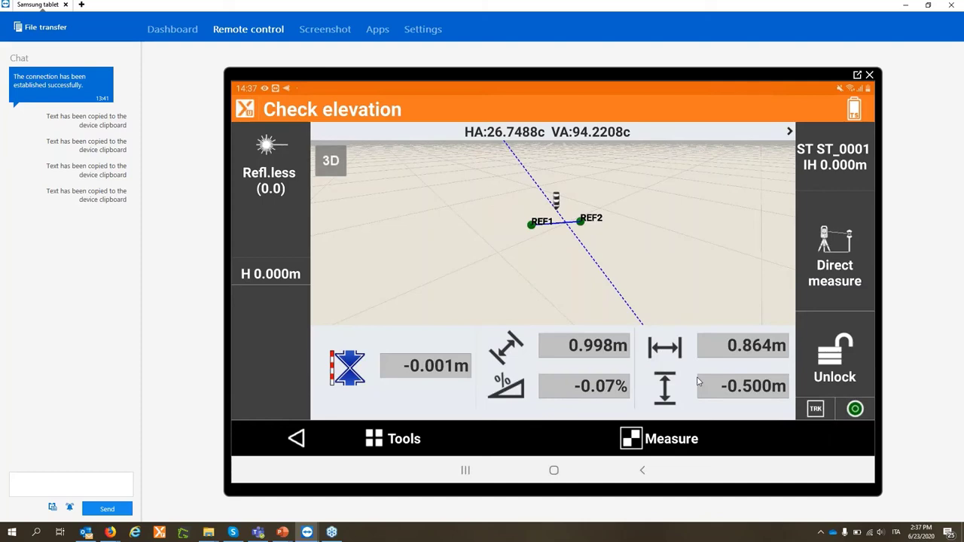
key(Escape)
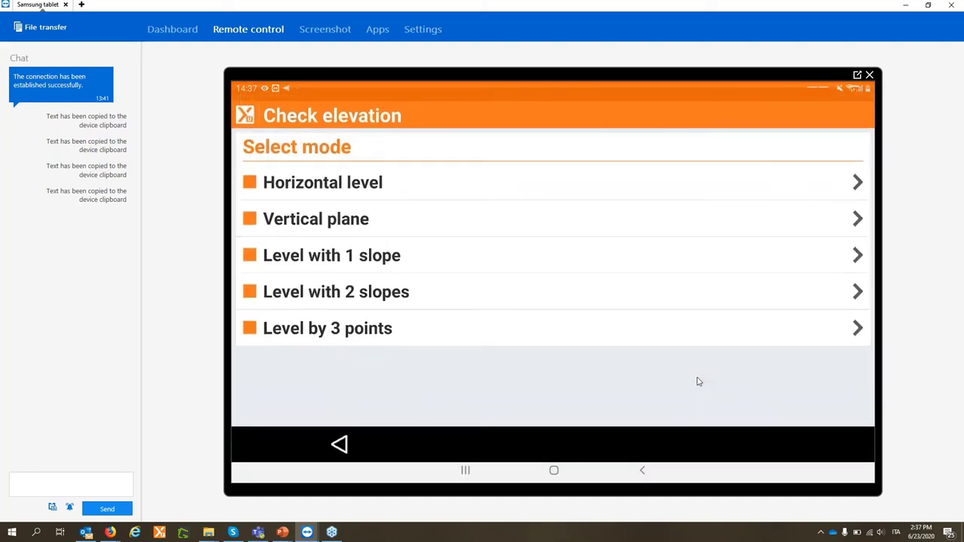
Return to the COGO tools menu to start the area subdivision
key(Escape)
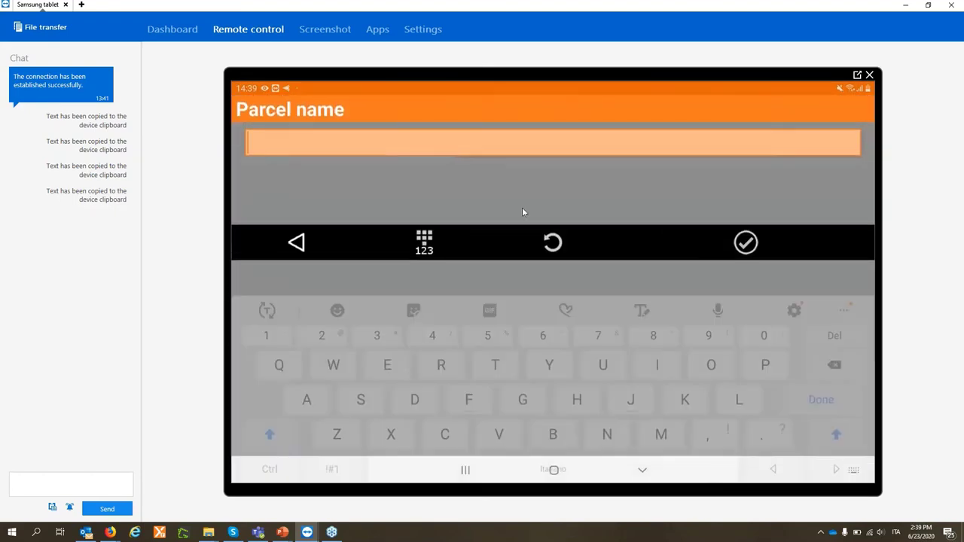
Save the parcel as P1 (area 3585.37 m²) and return to the COGO tools menu
text(P1)
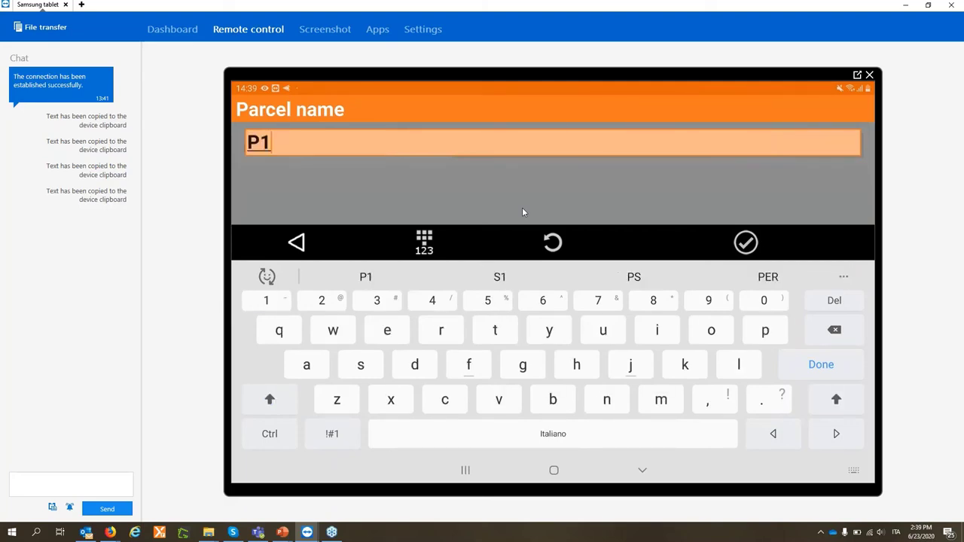
key(Return)
key(Return)
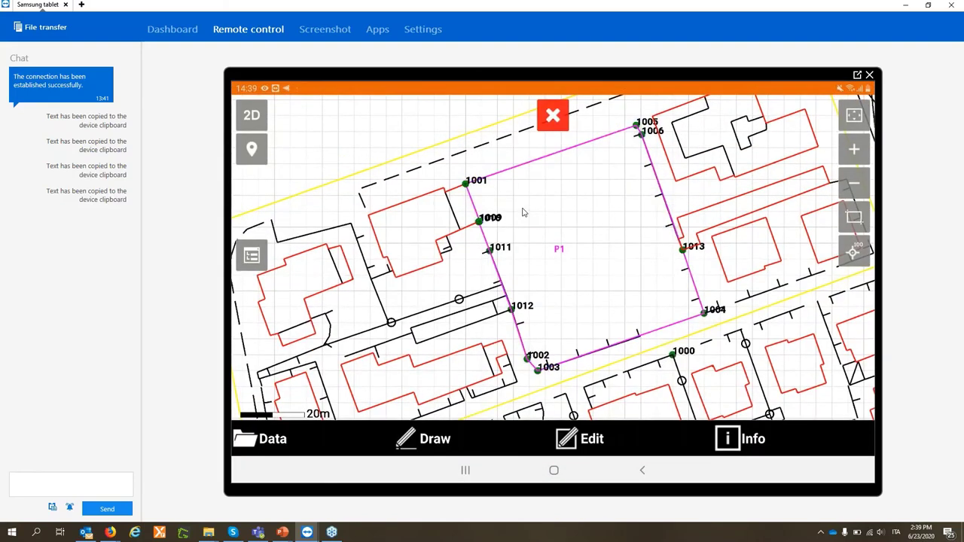
key(Escape)
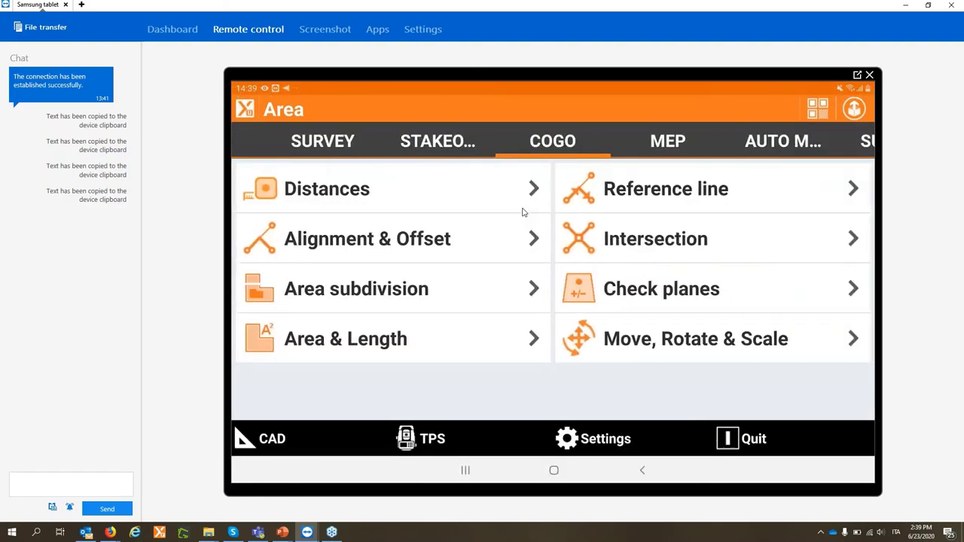